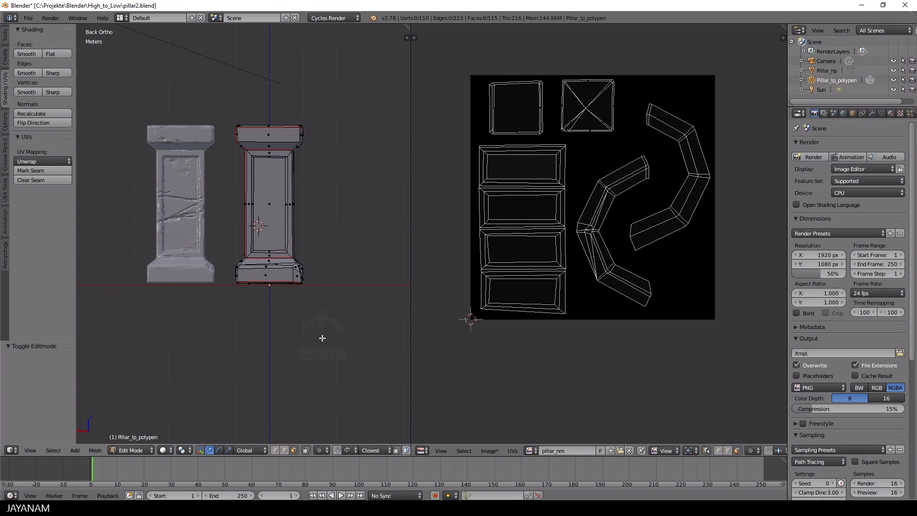
Switch to Object Mode and add a new Diffuse BSDF material named mat_pillar to the low-poly pillar
key(Tab)
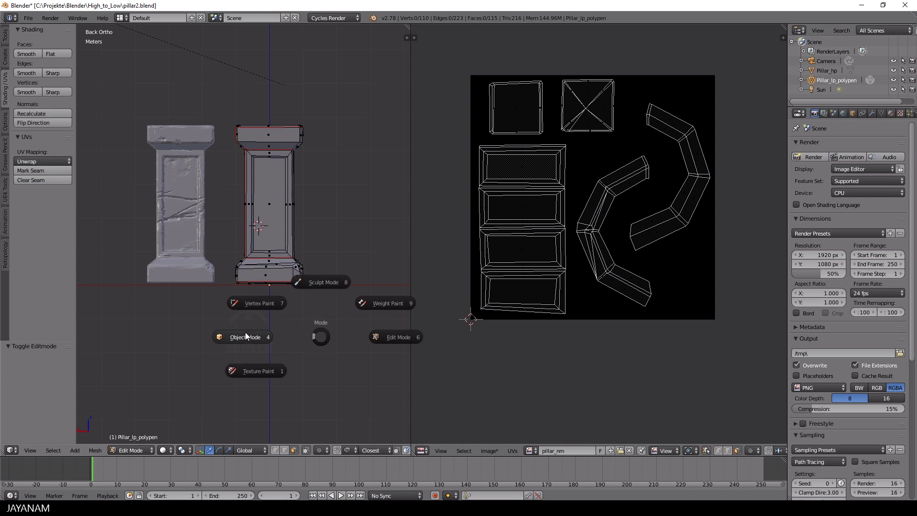
click(243, 333)
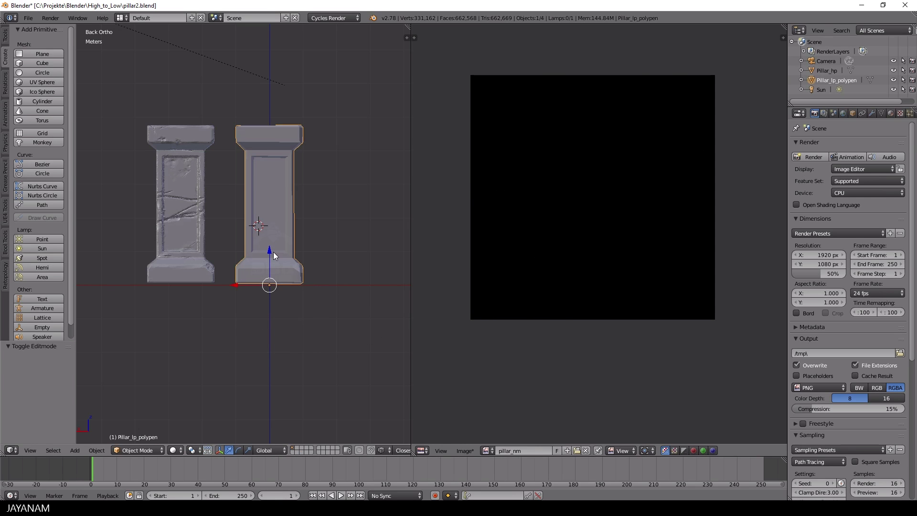
click(890, 113)
click(839, 187)
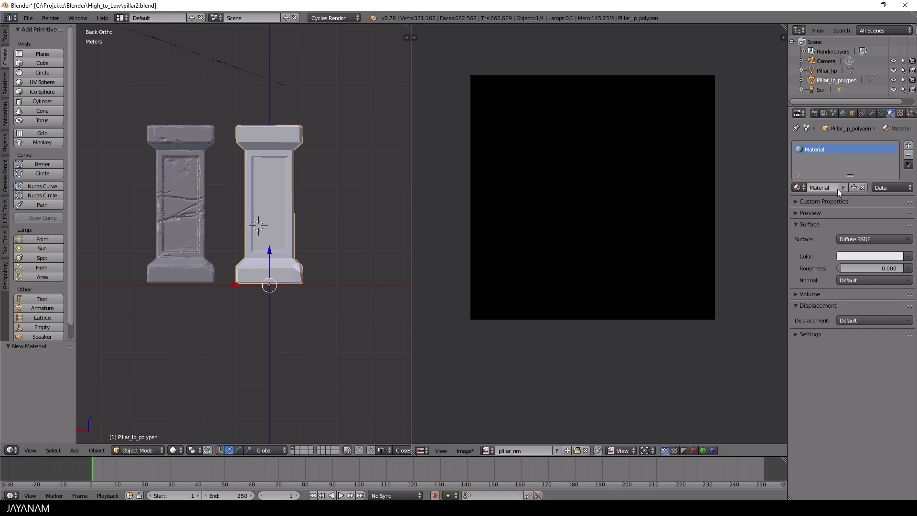
click(826, 187)
text(mat_pillar)
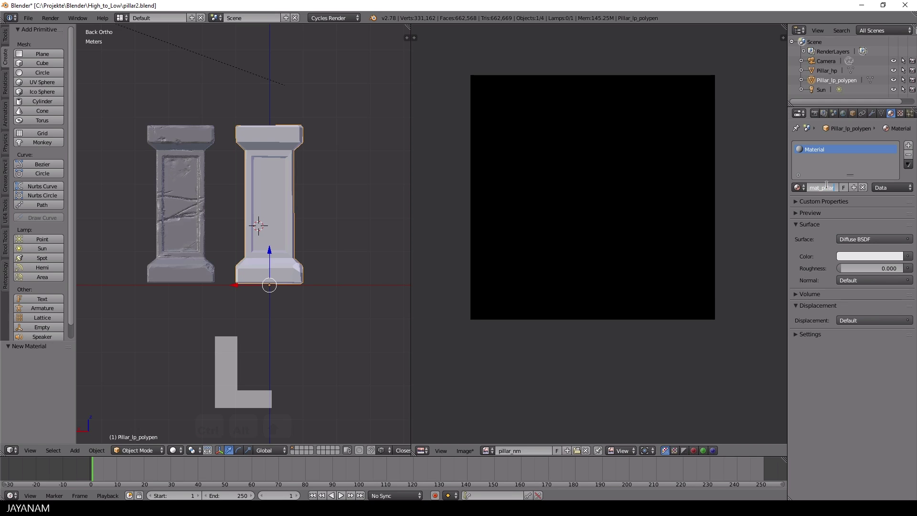
key(Return)
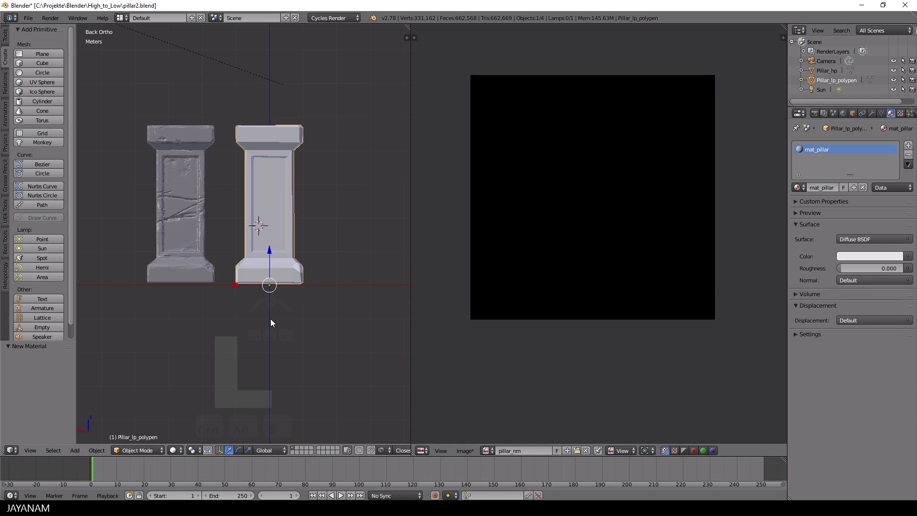
Split the image area and make the lower half a Node Editor centred on mat_pillar's nodes, sidebar hidden
drag(419, 451, 458, 232)
click(422, 450)
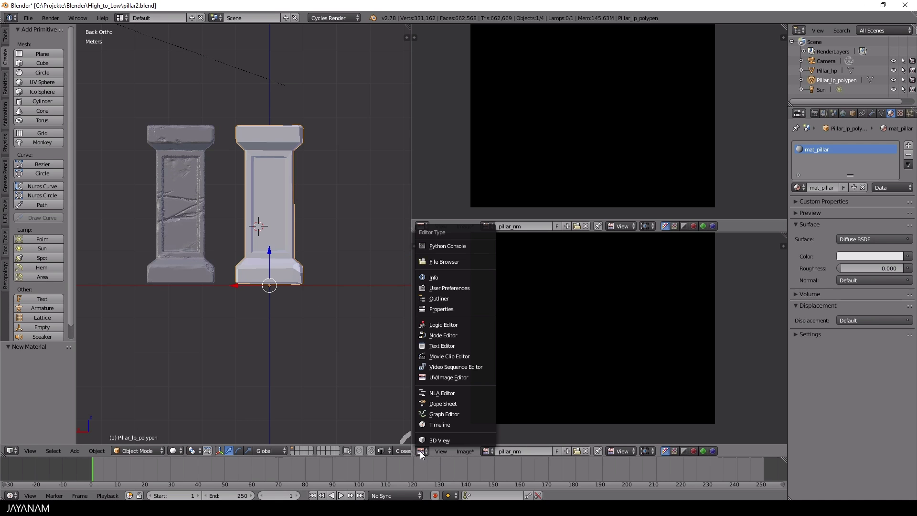
click(452, 335)
scroll(454, 367, up, 4)
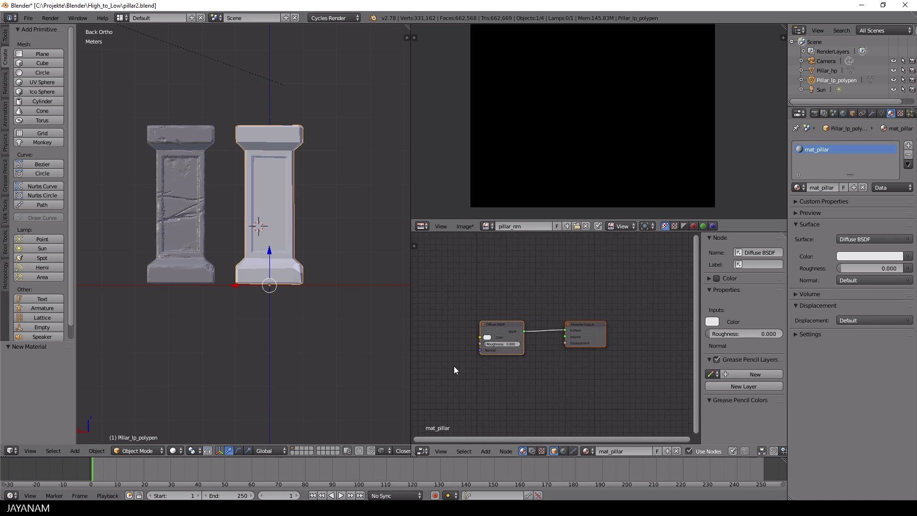
middle_drag(558, 364, 562, 345)
key(n)
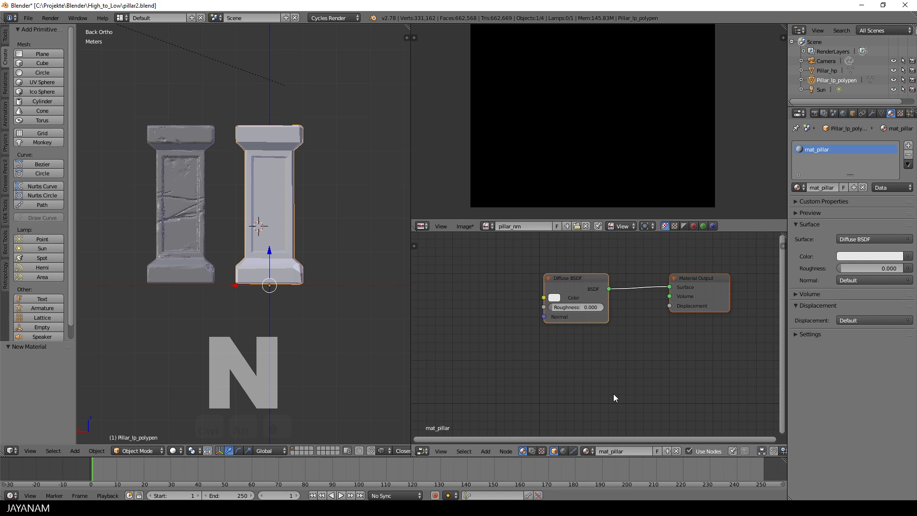
middle_drag(595, 374, 609, 382)
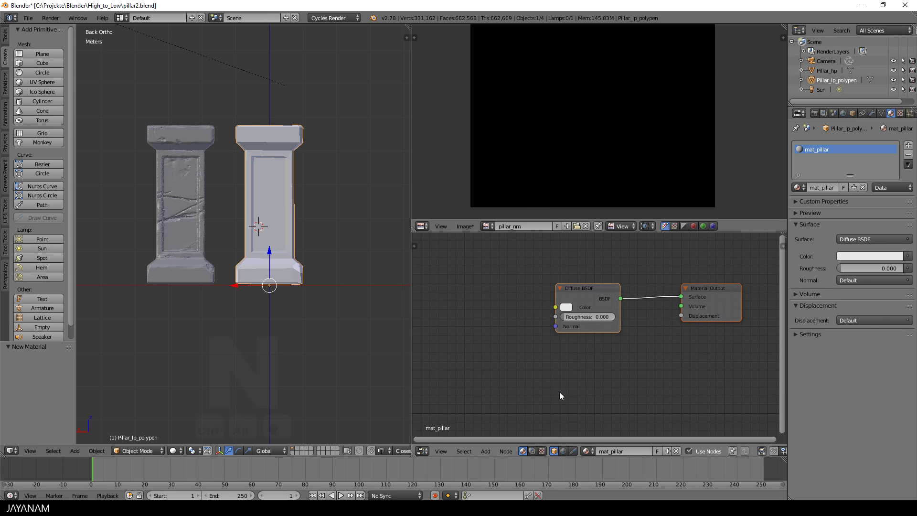
Add an Image Texture node to the left of the Diffuse BSDF shader
key(shift+a)
mouse_move(478, 336)
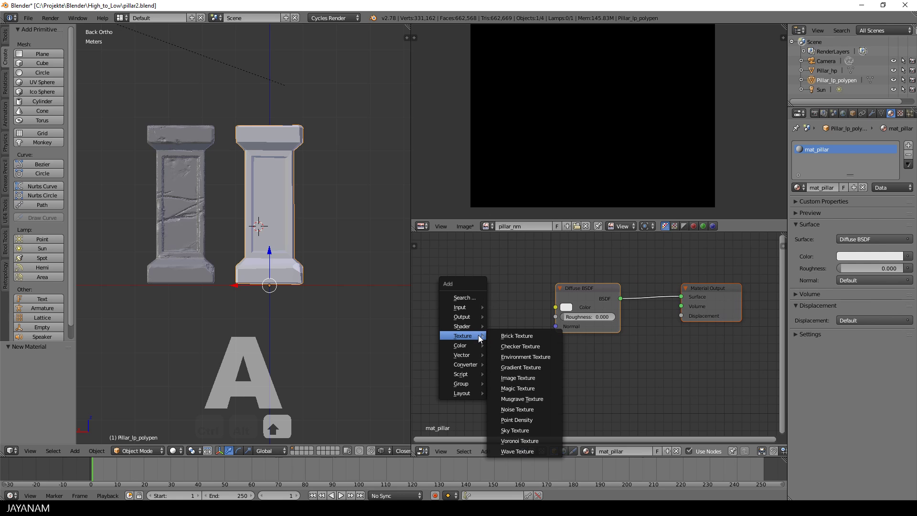
click(543, 375)
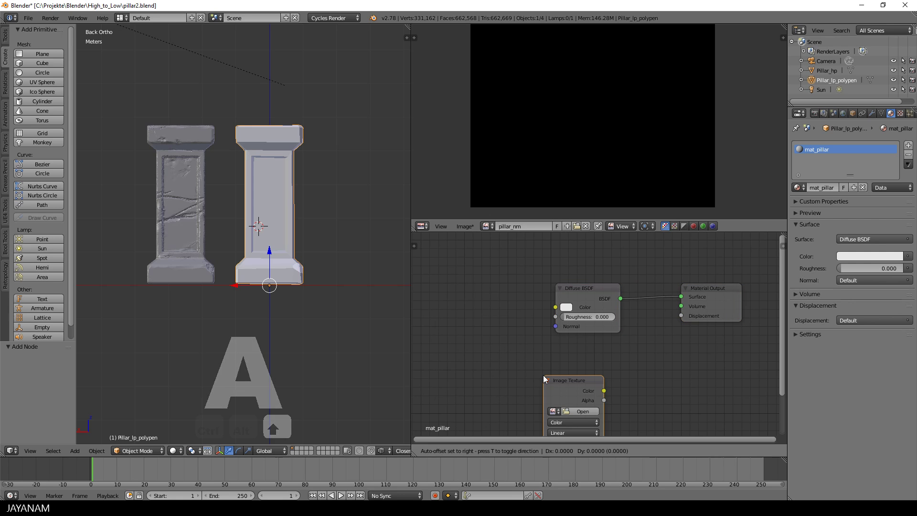
click(446, 269)
Load the pillar_nm image into the node and set its color space to Non-Color Data
click(456, 305)
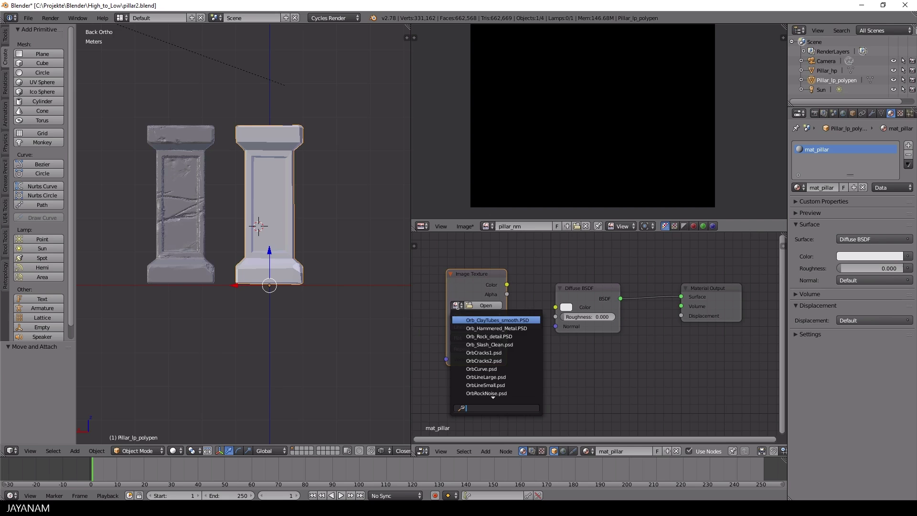
text(pillar)
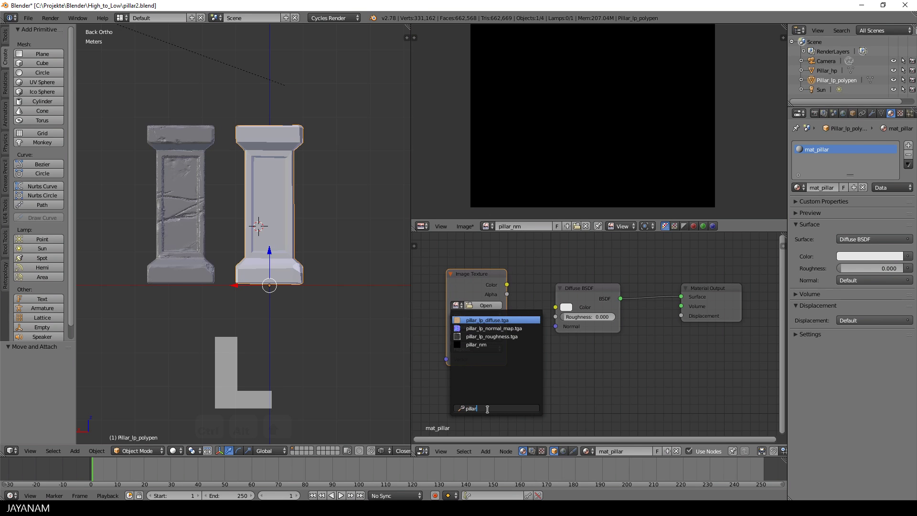
text(_n)
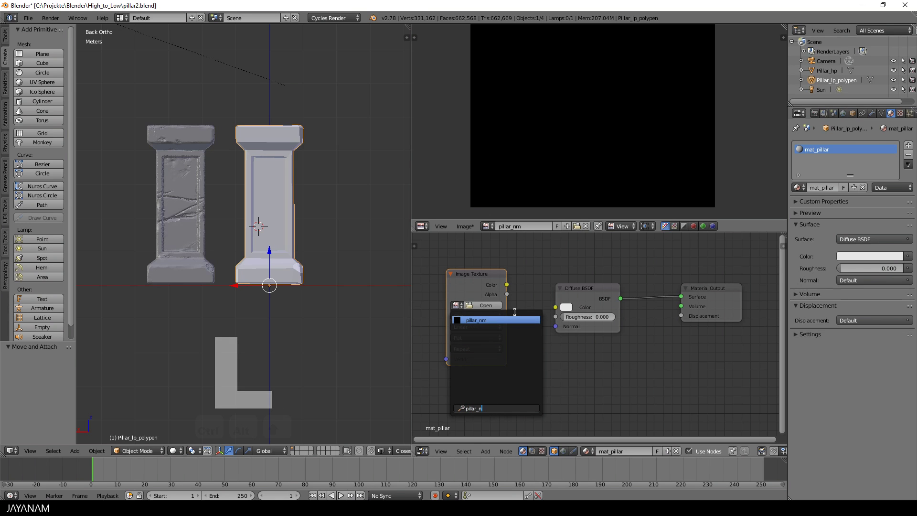
click(491, 318)
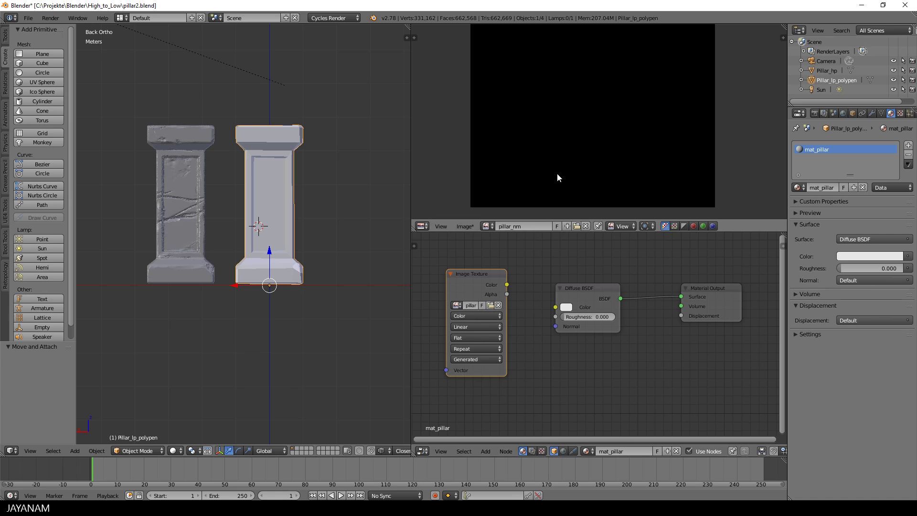
drag(478, 276, 471, 278)
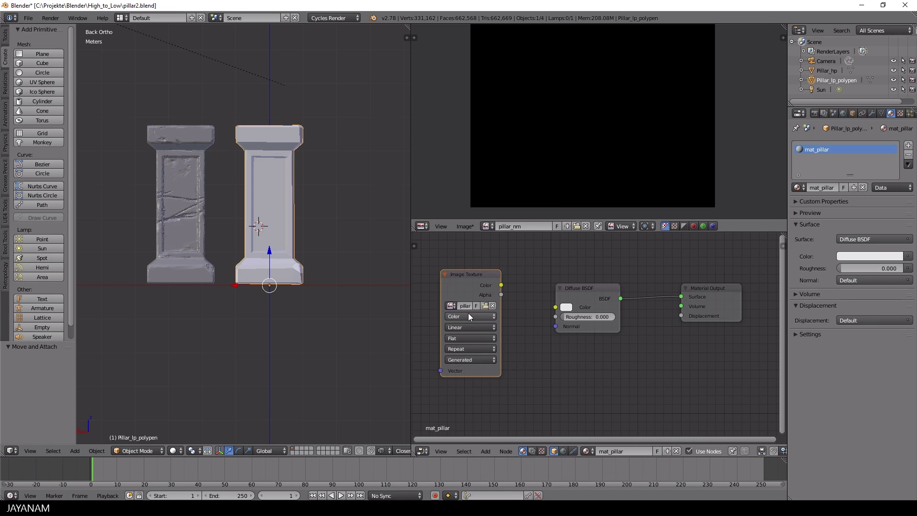
click(468, 314)
click(475, 297)
Set Pillar_hp's X location to 0 m, then add Pillar_lp_polypen as the active object
right_click(194, 233)
key(n)
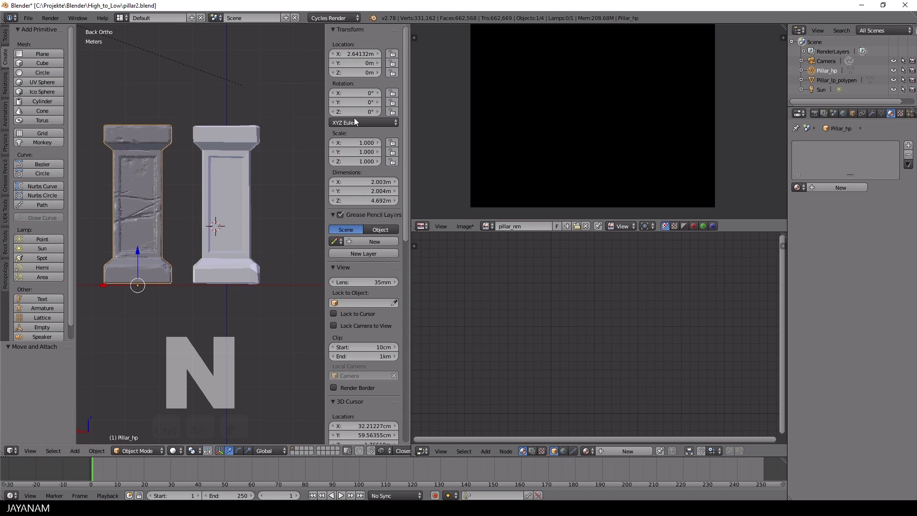
click(367, 53)
text(0)
key(Return)
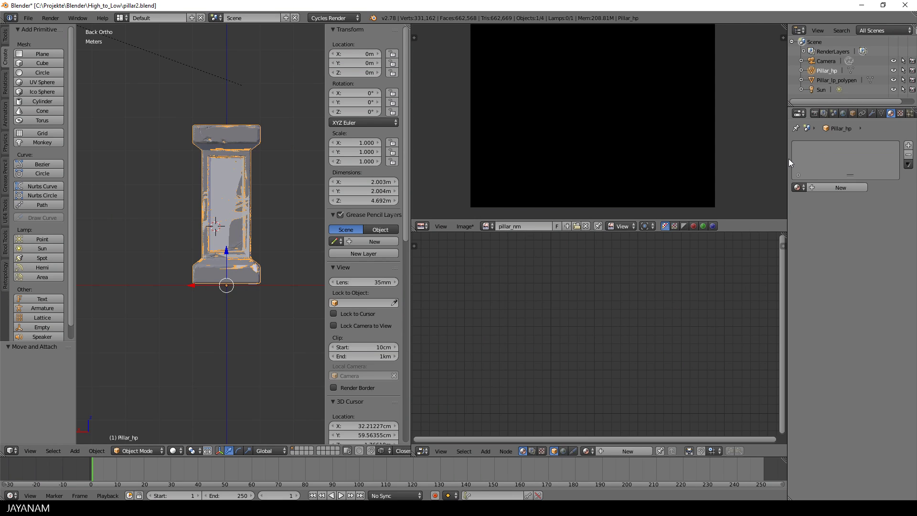
click(812, 81)
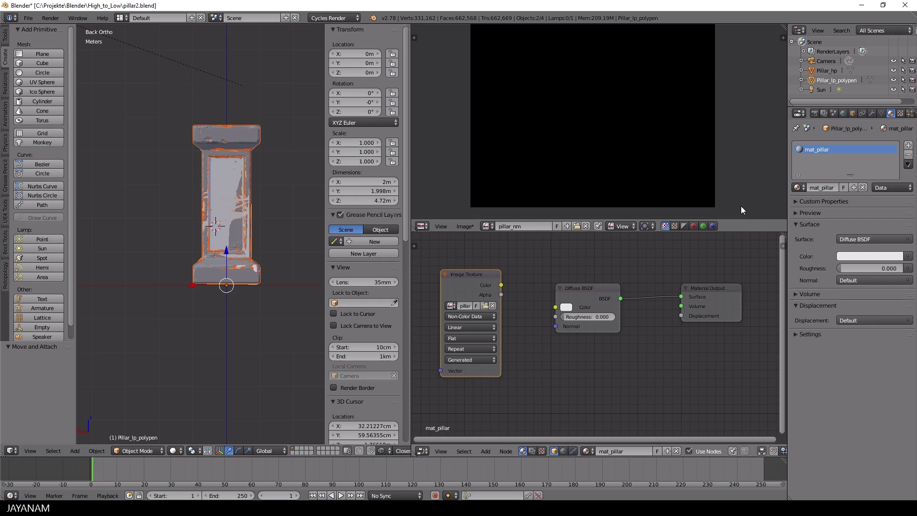
In Render properties, expand Bake and set the bake type to Normal
click(814, 115)
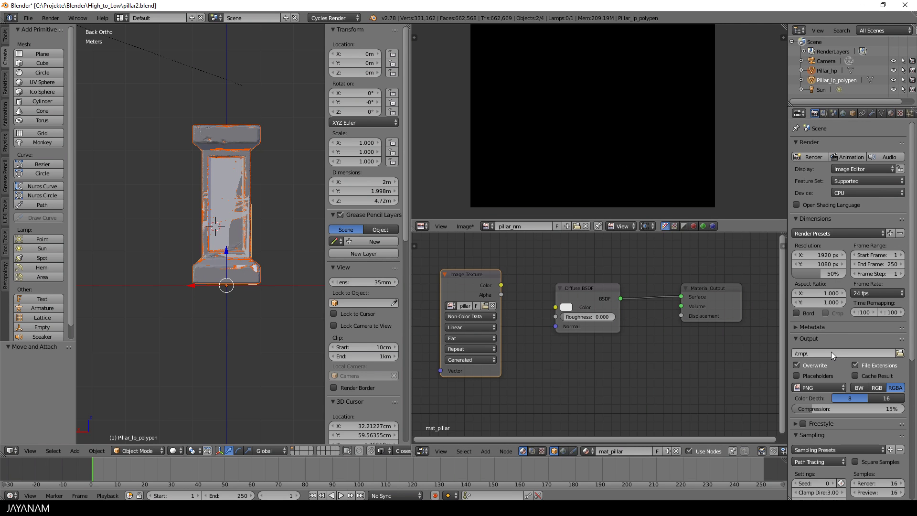
scroll(843, 388, down, 8)
scroll(844, 388, down, 4)
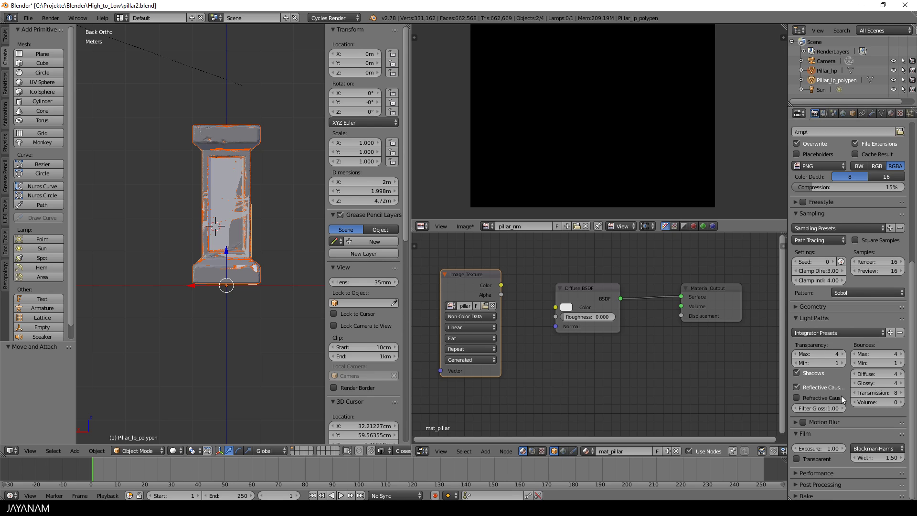
click(797, 495)
scroll(844, 418, down, 6)
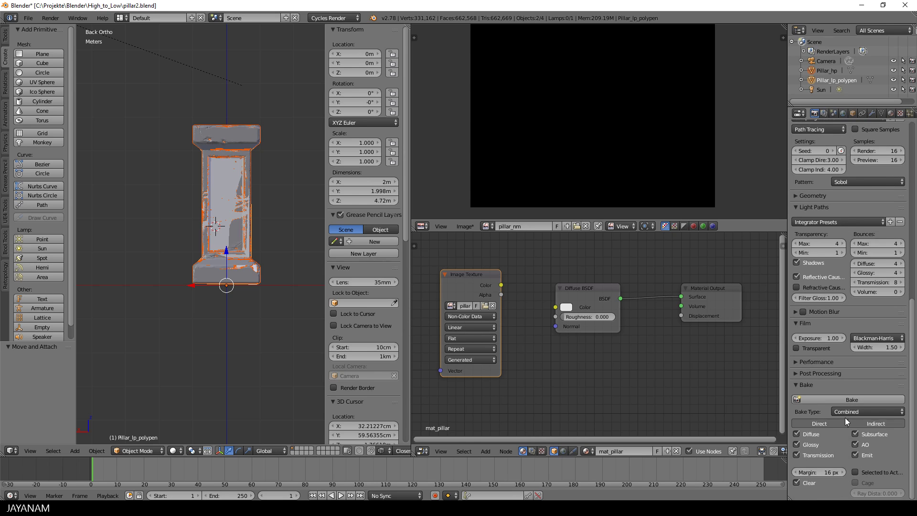
click(850, 413)
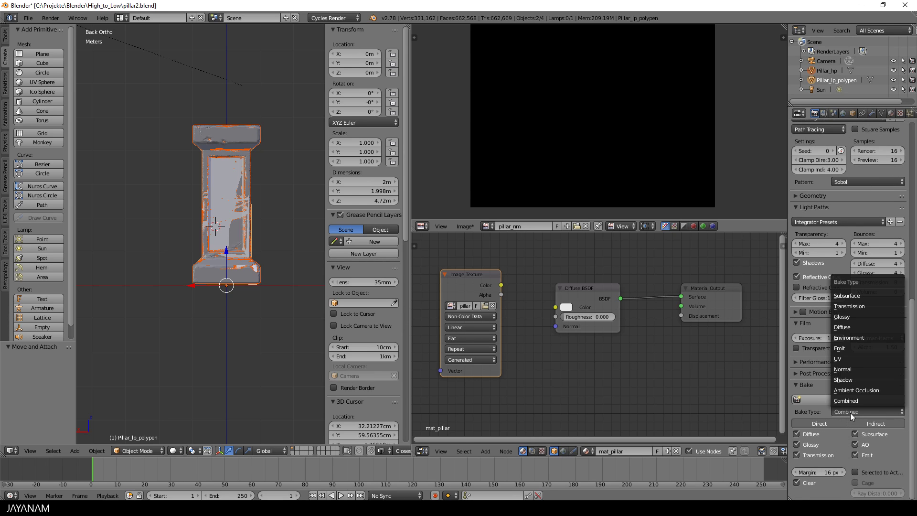
click(852, 371)
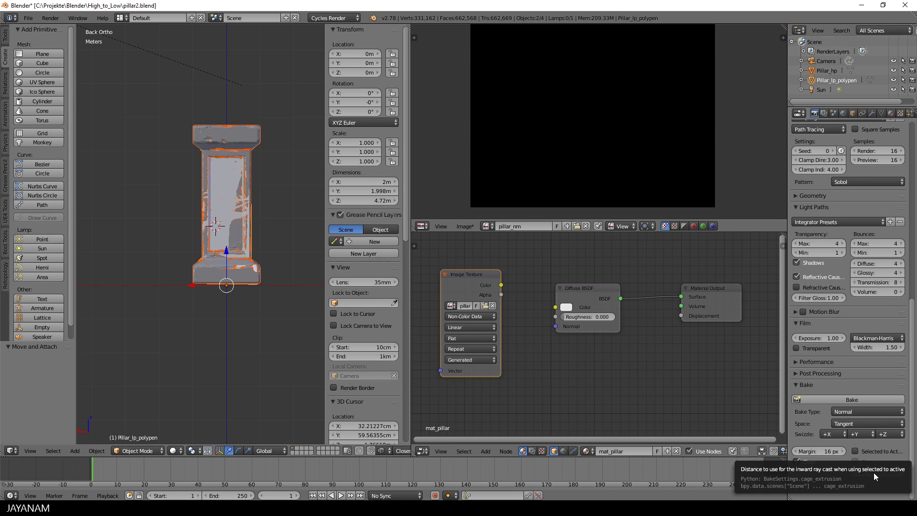
Enable Selected to Active with ray distance 1 and start the bake
click(855, 451)
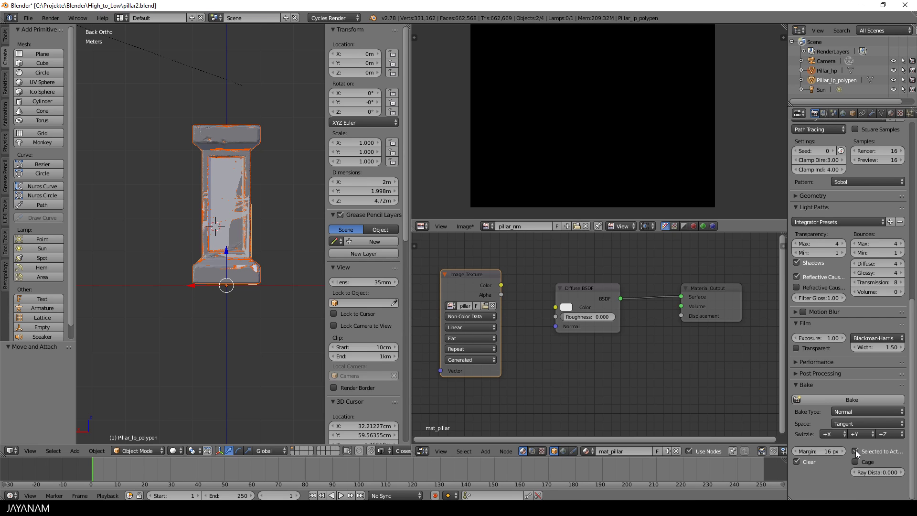
click(890, 471)
text(1)
key(Return)
click(843, 399)
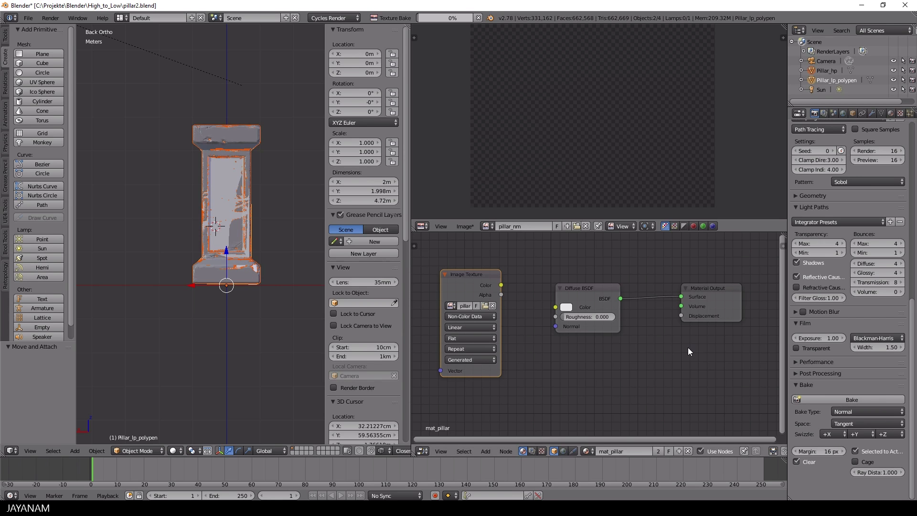
Add a Normal Map node to mat_pillar, found by searching 'normal'
scroll(617, 139, down, 3)
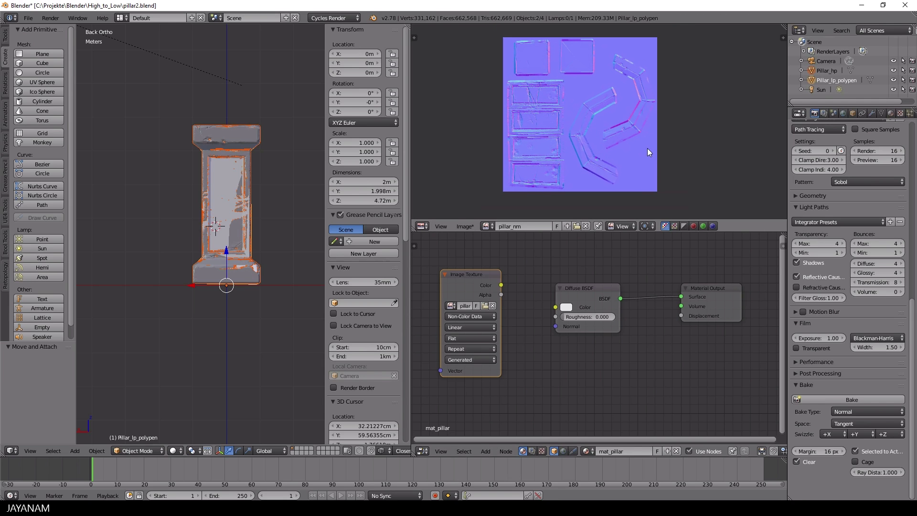
key(shift+a)
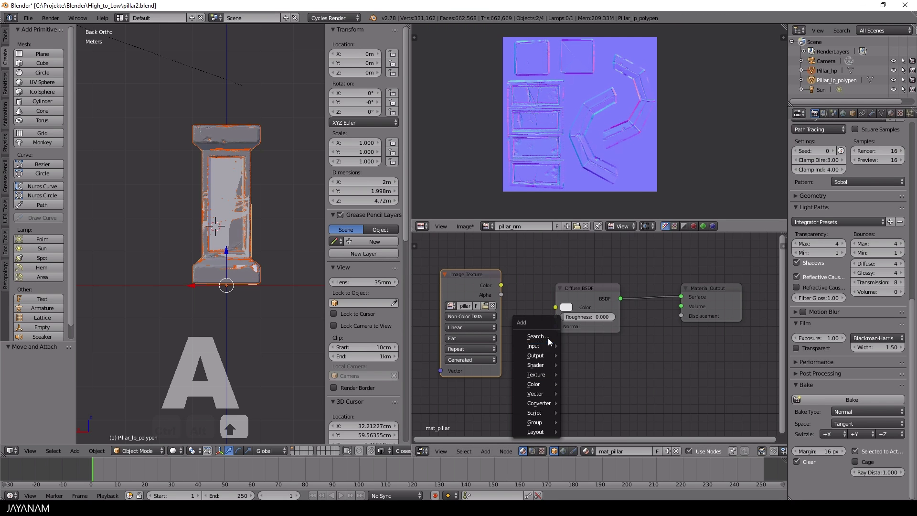
click(548, 337)
text(normal)
key(Down)
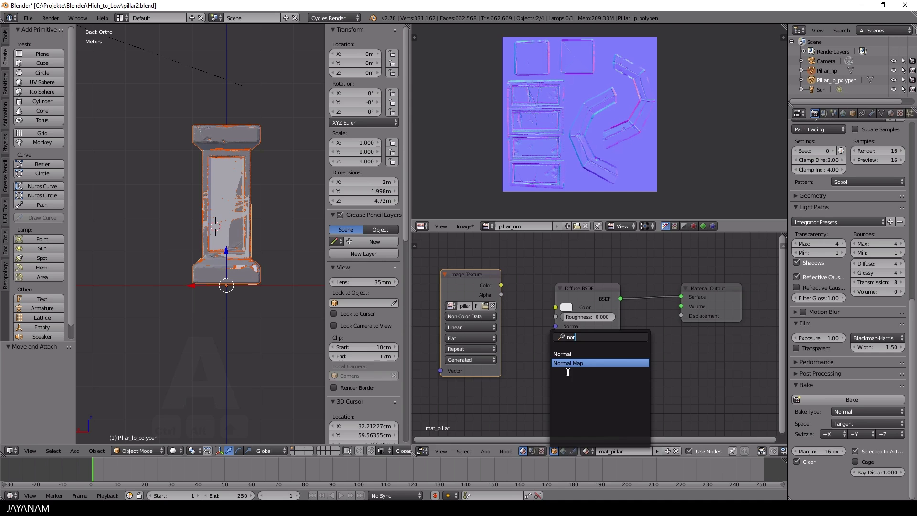
key(Return)
click(568, 337)
Arrange the nodes and wire Image Texture Color through Normal Map into the Diffuse BSDF's Normal
drag(715, 291, 744, 257)
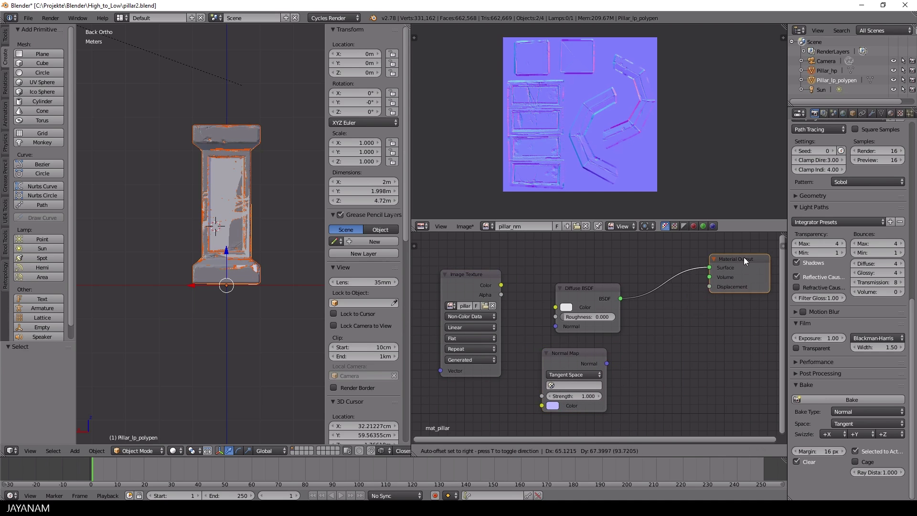
drag(593, 287, 663, 270)
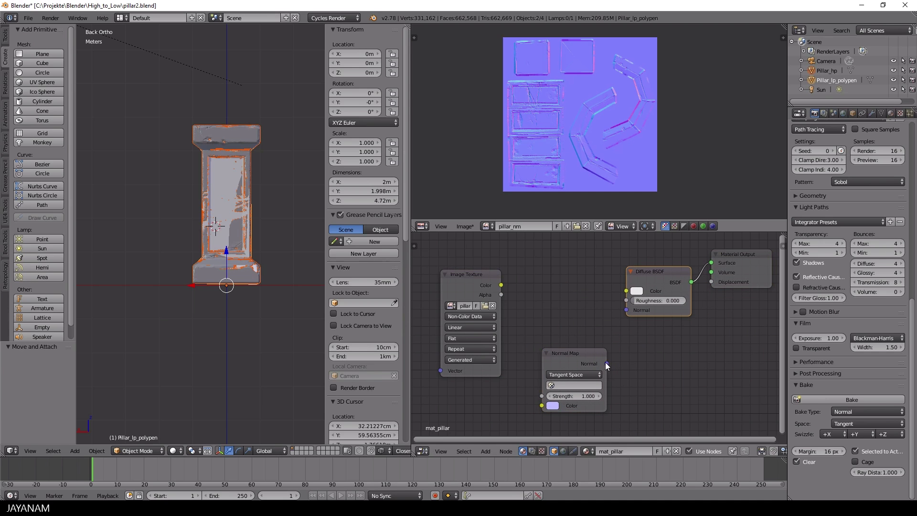
drag(605, 363, 625, 310)
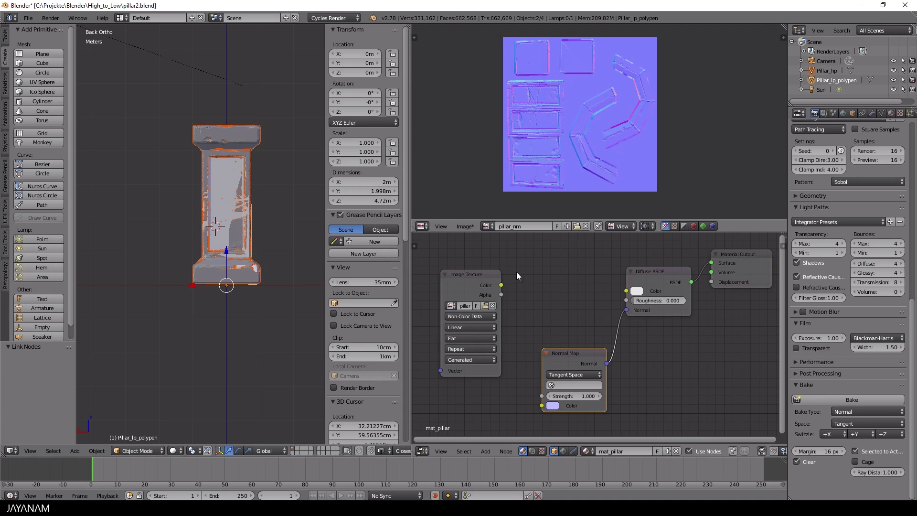
drag(501, 285, 541, 406)
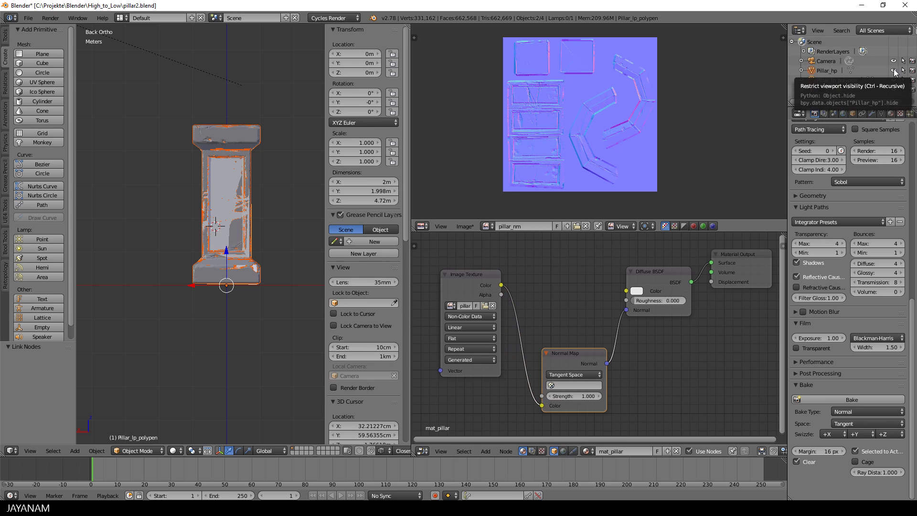
Hide the high-poly pillar and view the low-poly pillar at an angle
click(893, 70)
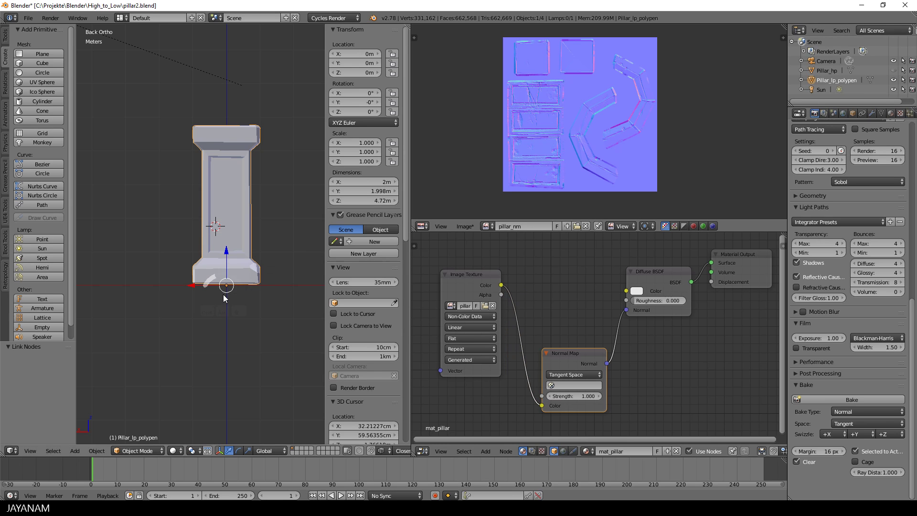
scroll(222, 294, up, 3)
middle_drag(236, 280, 308, 285)
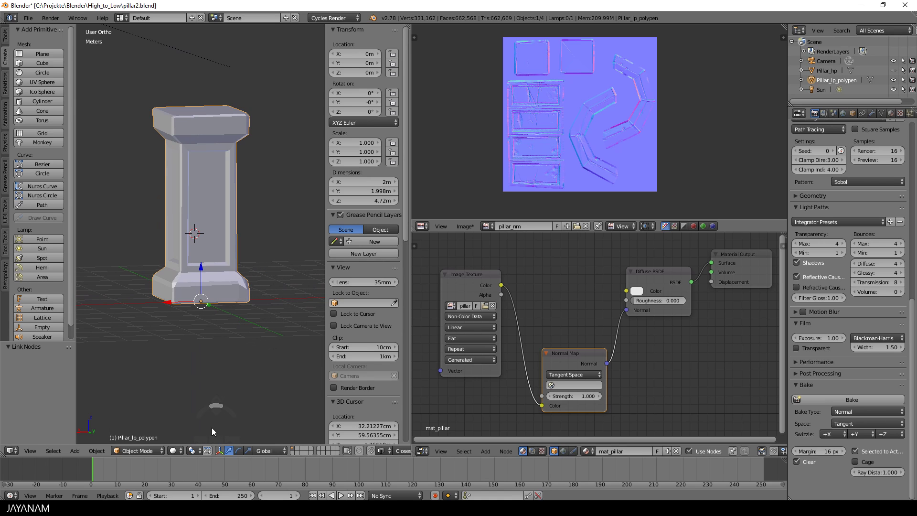
Preview the low-poly pillar in Material viewport shading, orbiting around it
click(176, 451)
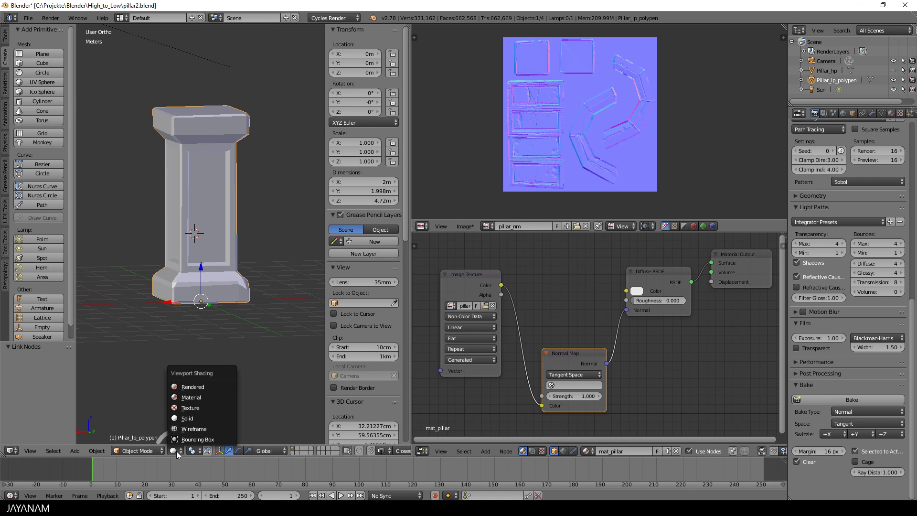
click(206, 397)
middle_drag(234, 351, 264, 371)
scroll(258, 334, up, 2)
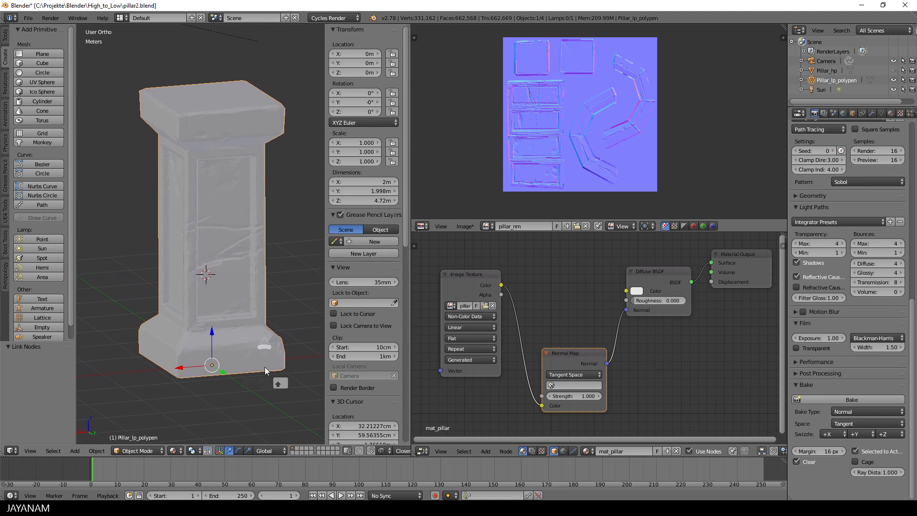
scroll(266, 370, down, 1)
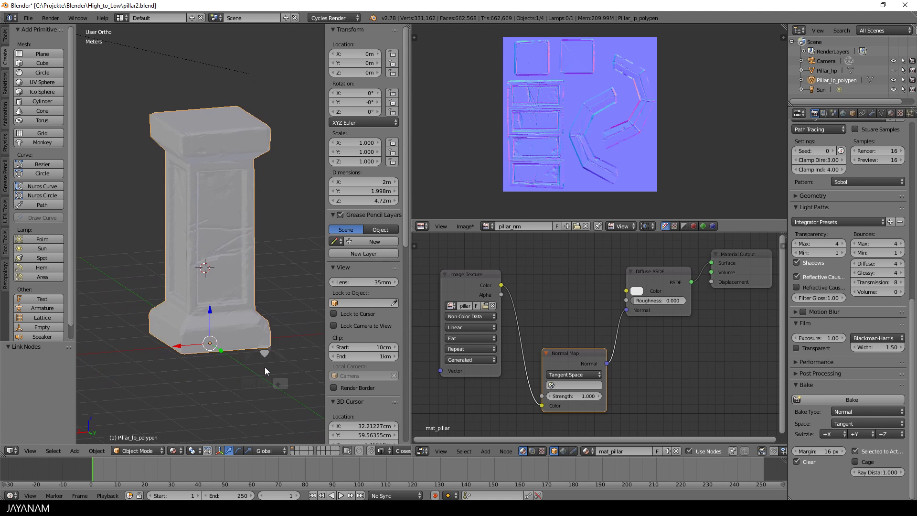
click(174, 451)
Switch the viewport to Rendered preview and raise the Sun lamp's strength to 2.3
click(202, 380)
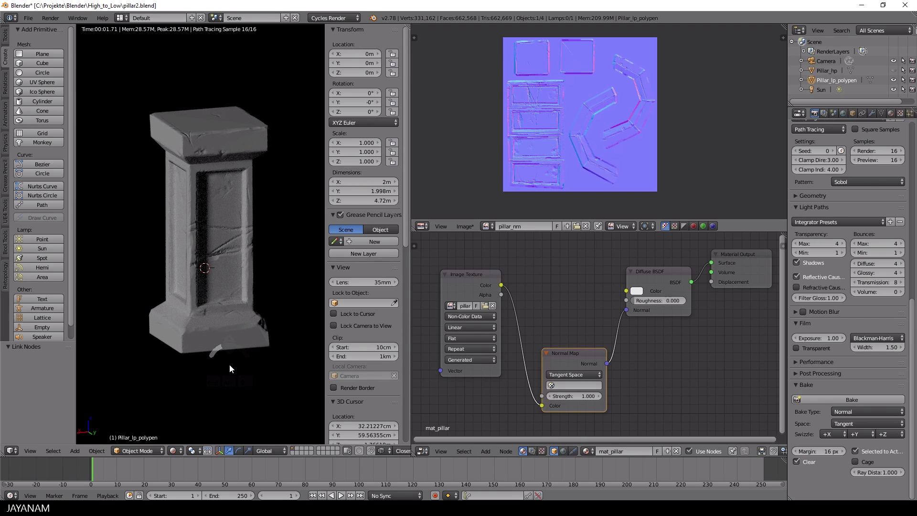
click(821, 89)
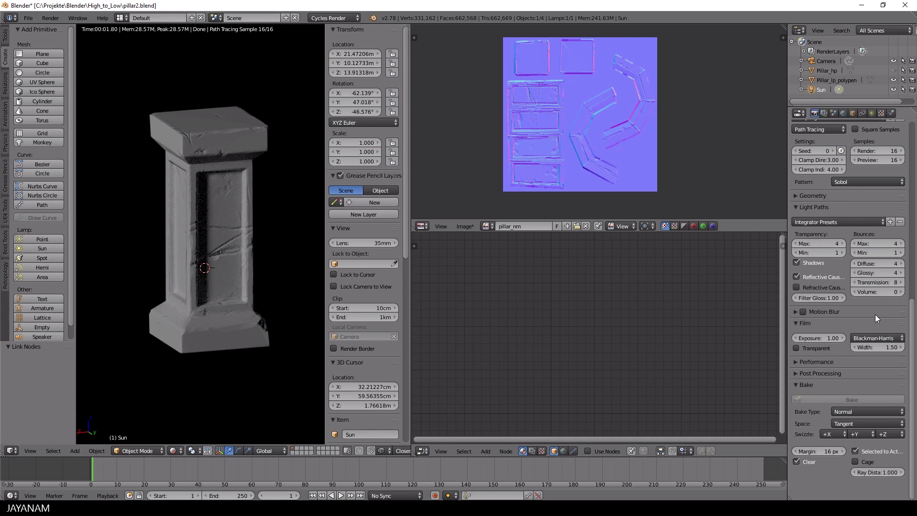
click(871, 113)
drag(870, 273, 898, 273)
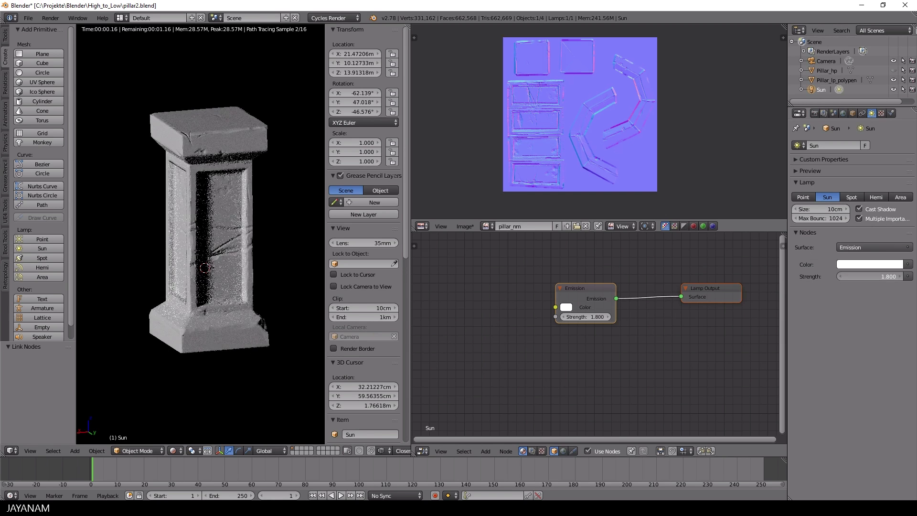
Create a new world for the scene
middle_drag(304, 254, 316, 272)
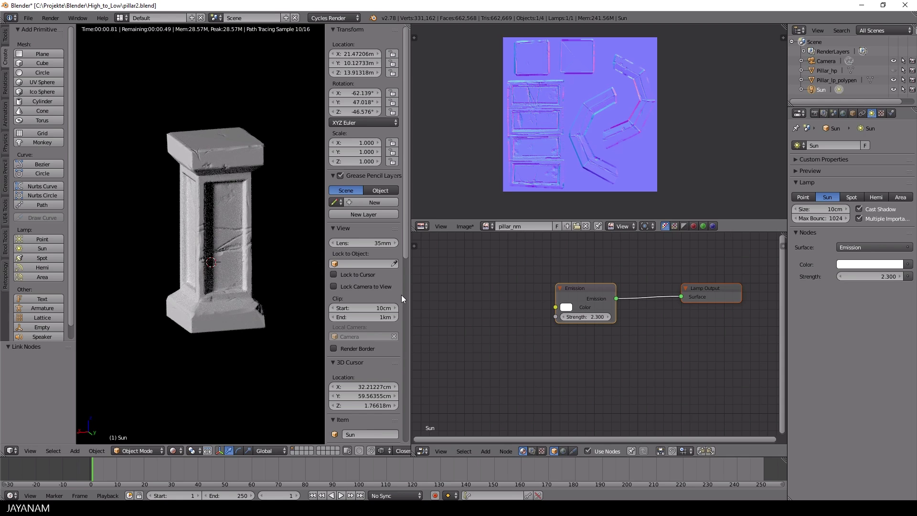
click(843, 113)
click(834, 145)
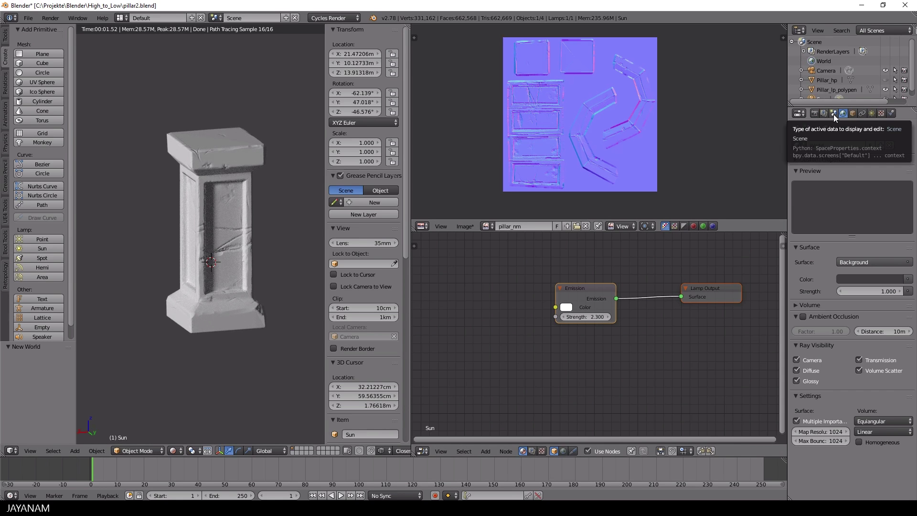
Drive the world colour with a Sky Texture, tilting its sun direction toward the upper left
click(908, 279)
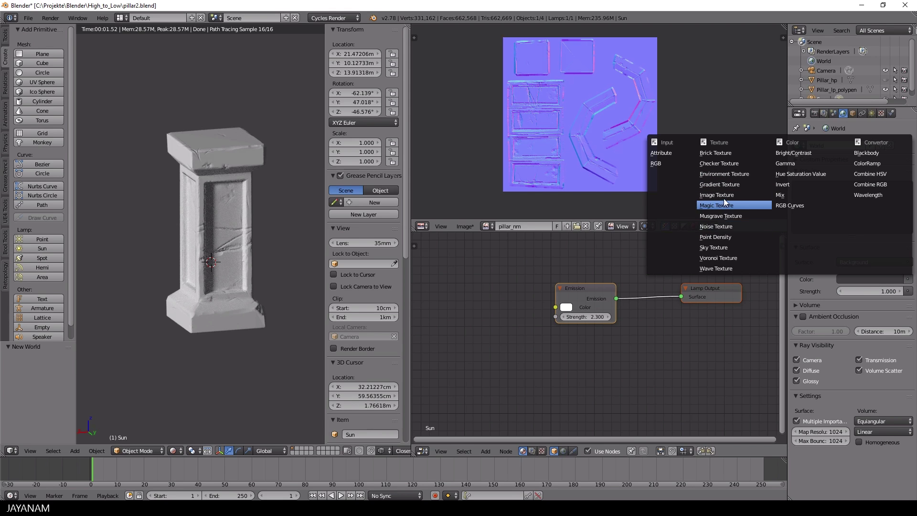
click(719, 247)
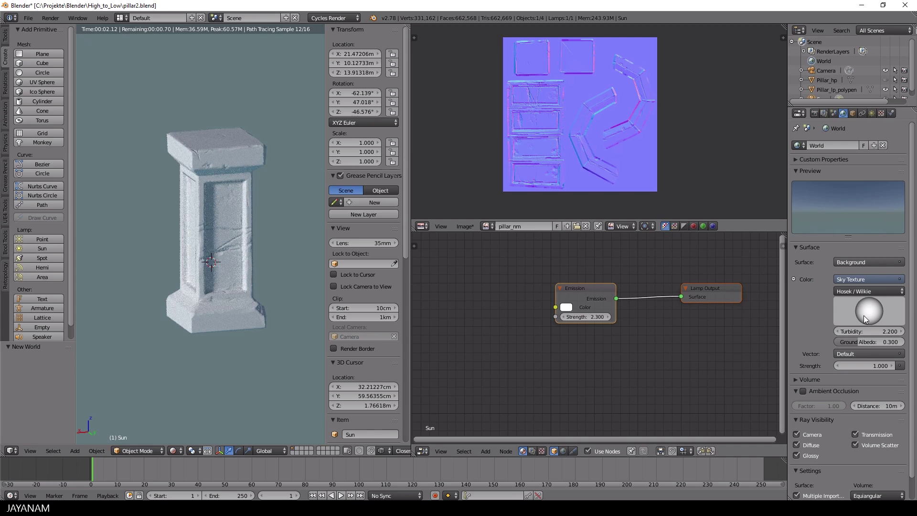
drag(863, 315, 881, 302)
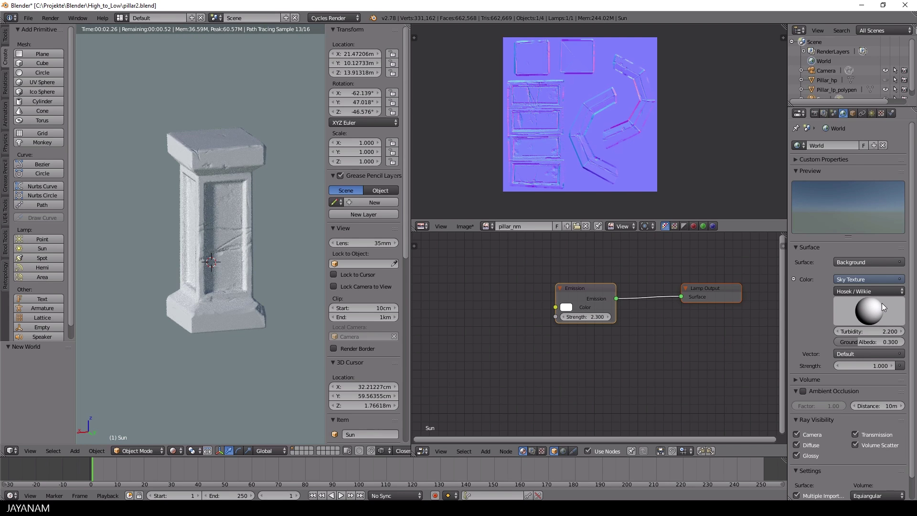
click(250, 346)
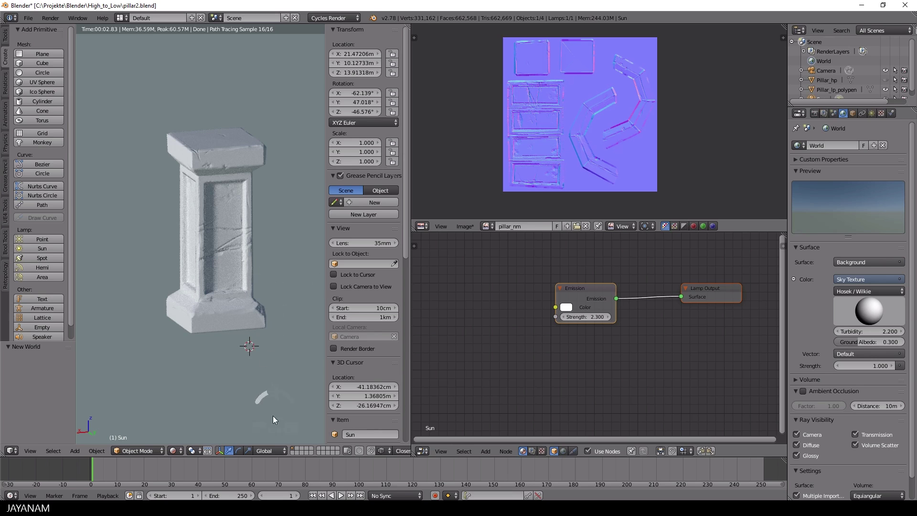
Save the baked normal map as the PNG file pillar_nm.png via Save As Image
click(465, 226)
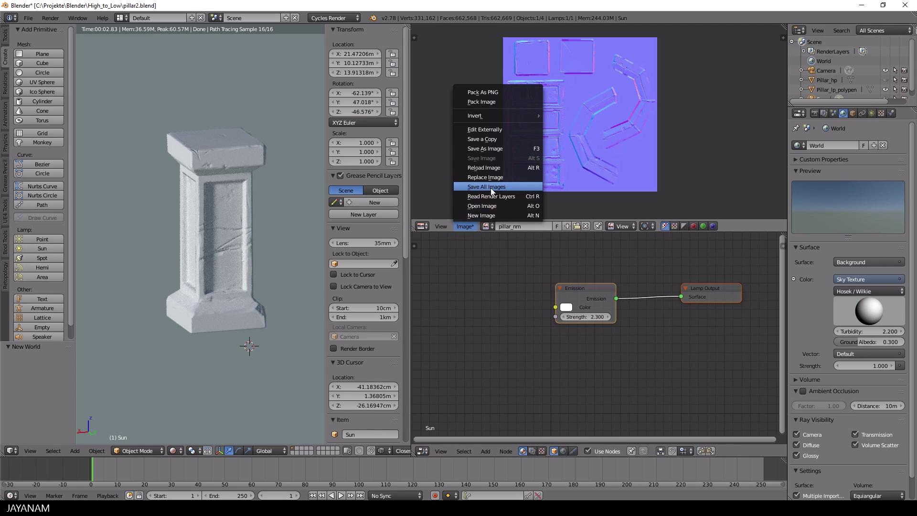
click(491, 187)
click(466, 227)
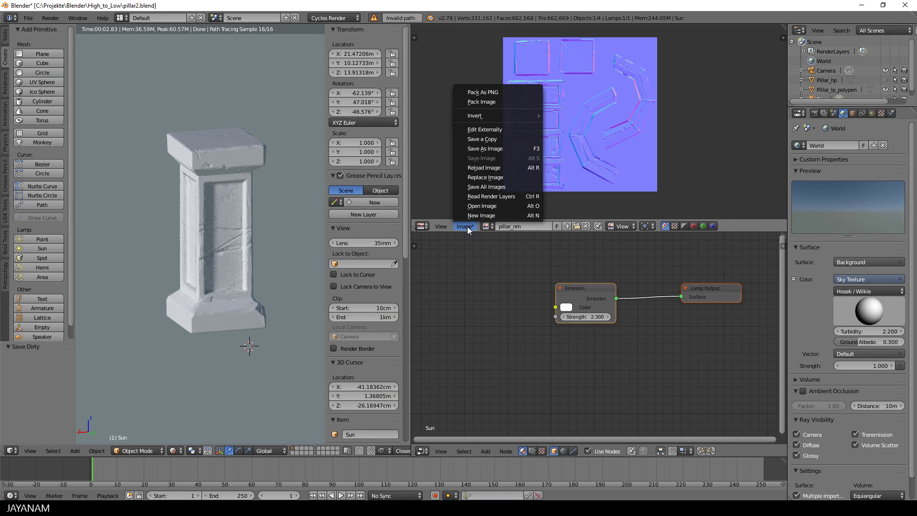
click(491, 150)
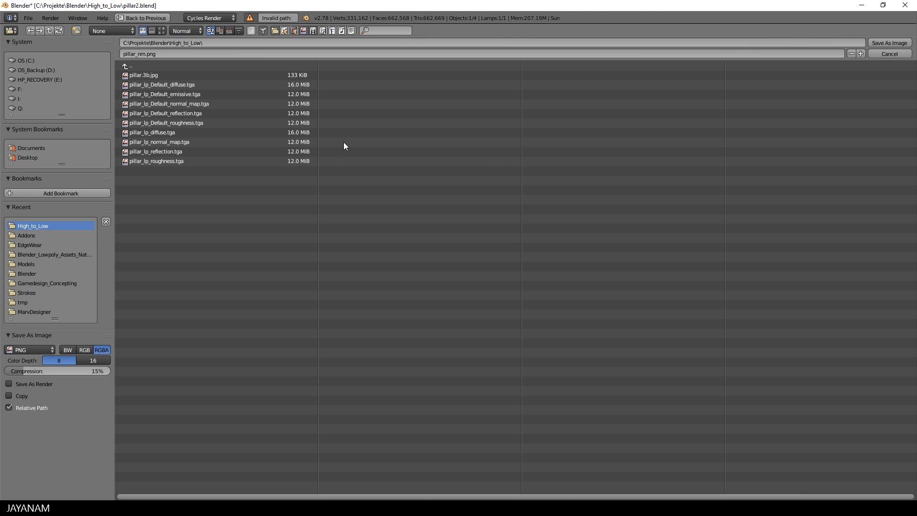
click(164, 53)
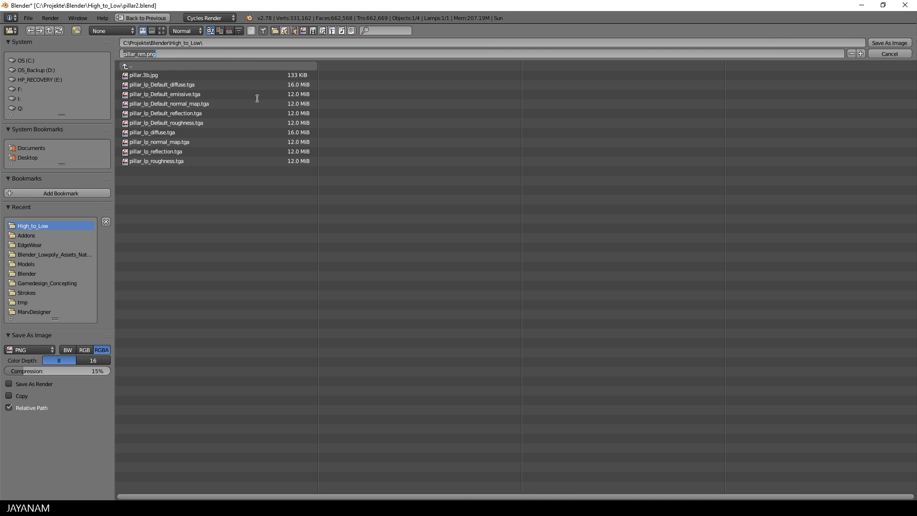
click(899, 44)
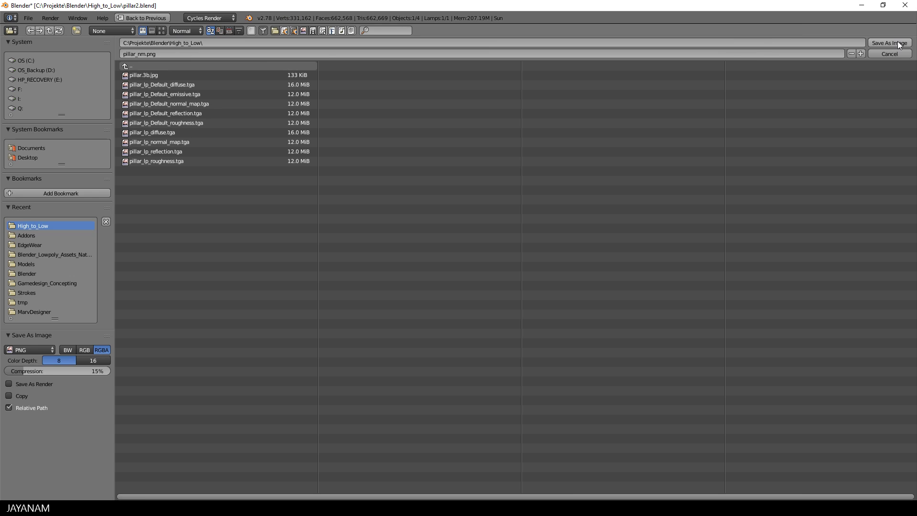
click(899, 44)
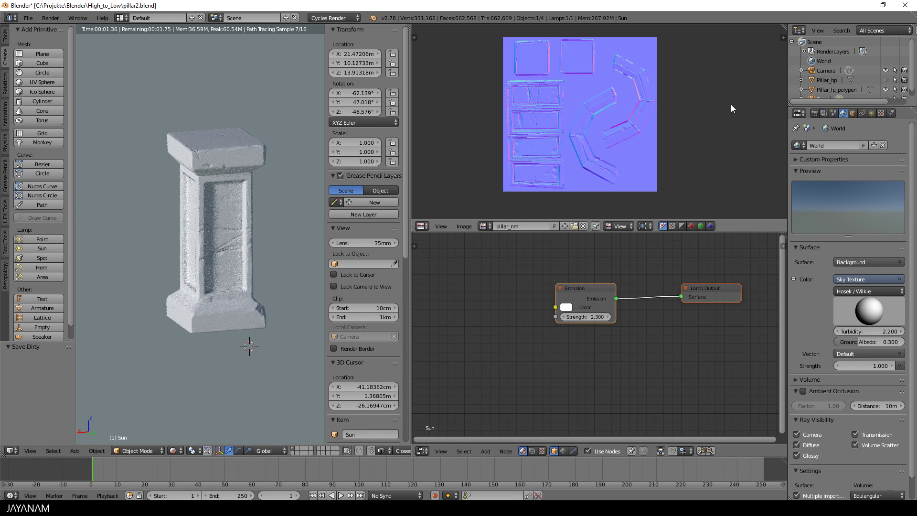